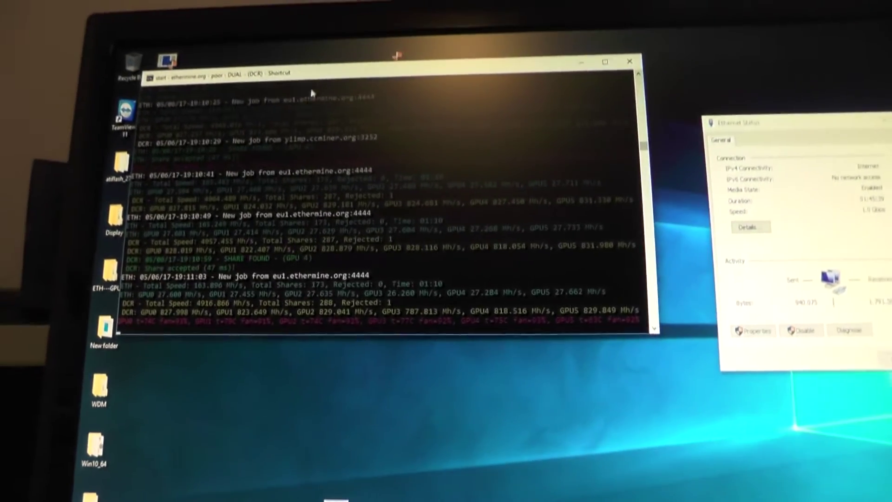
Snap the Claymore miner console aside with Win+Right to uncover the desktop icons
key("super+Right")
Move the Guru3D Radeon Crimson 16.7.3 Win10 driver file lower on the desktop
left_click_drag(367, 59, 343, 251)
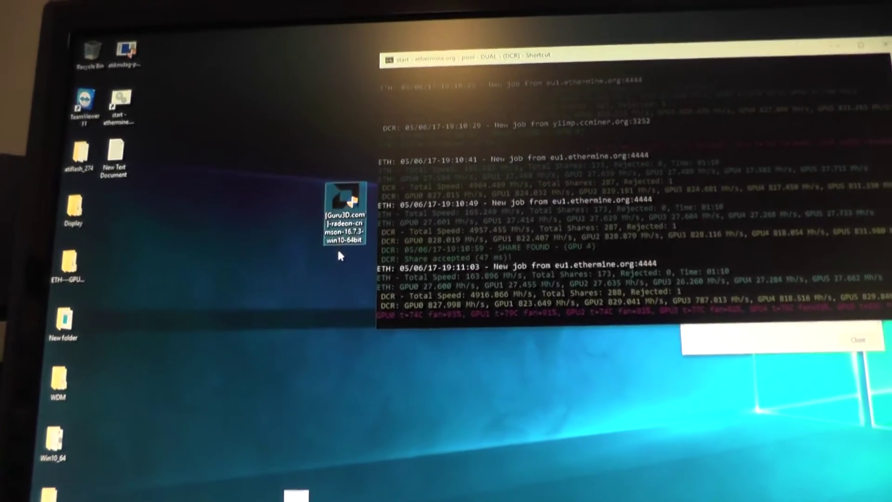